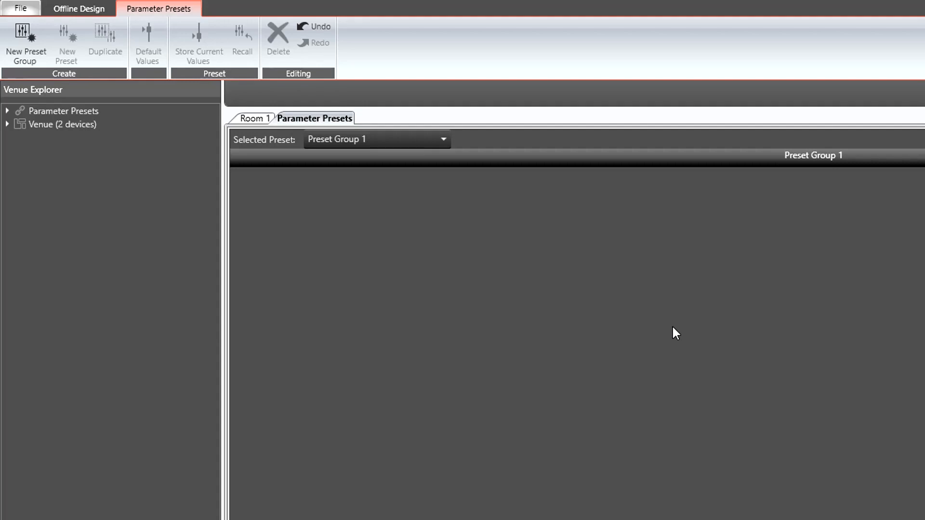
- Rename the parameter preset group as Room Gain
click(815, 158)
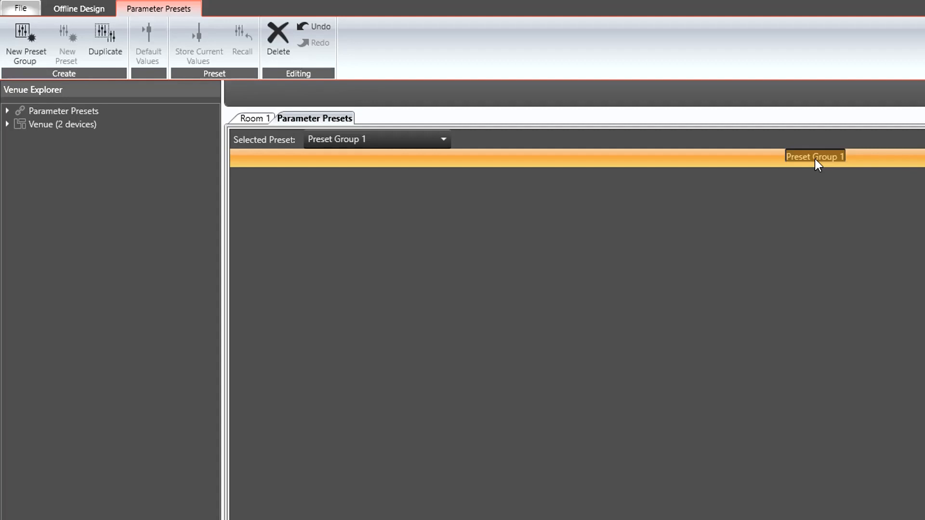
text(Room Gain)
key(Return)
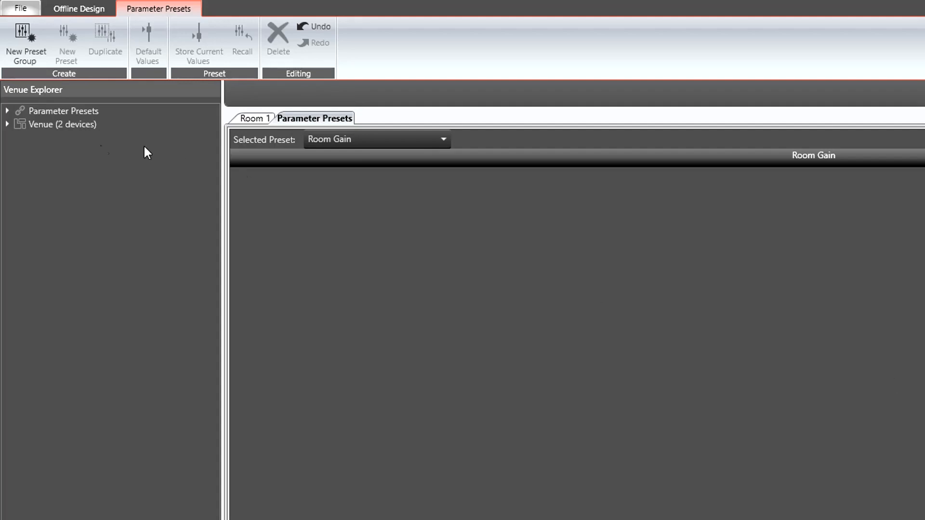
- Add the Channel 1 and Channel 2 Gain parameters of the BLU-50-1's ROOM GAIN object to the Room Gain preset group
click(7, 124)
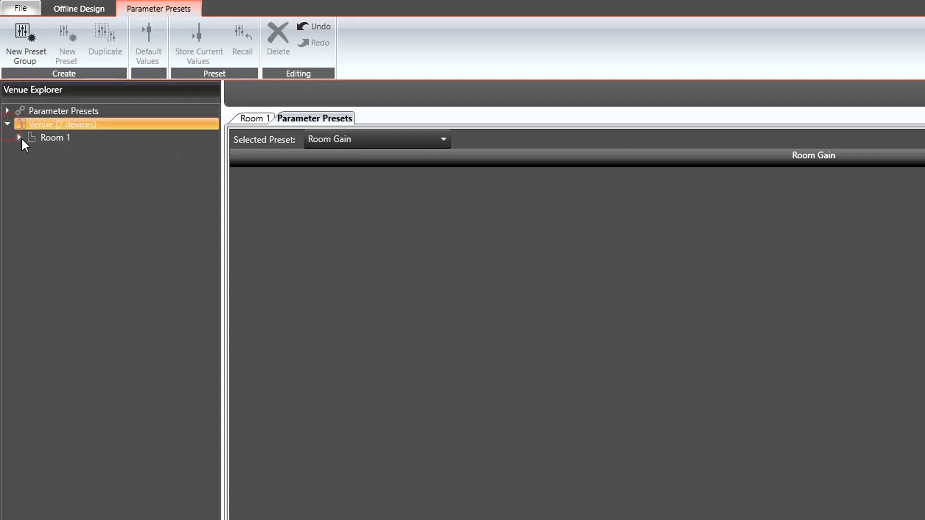
click(19, 137)
click(31, 151)
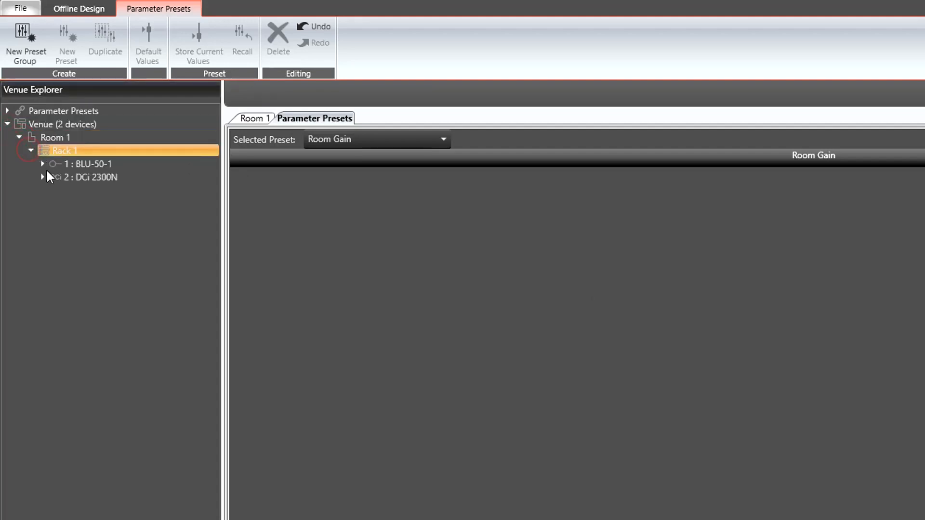
click(43, 164)
click(54, 189)
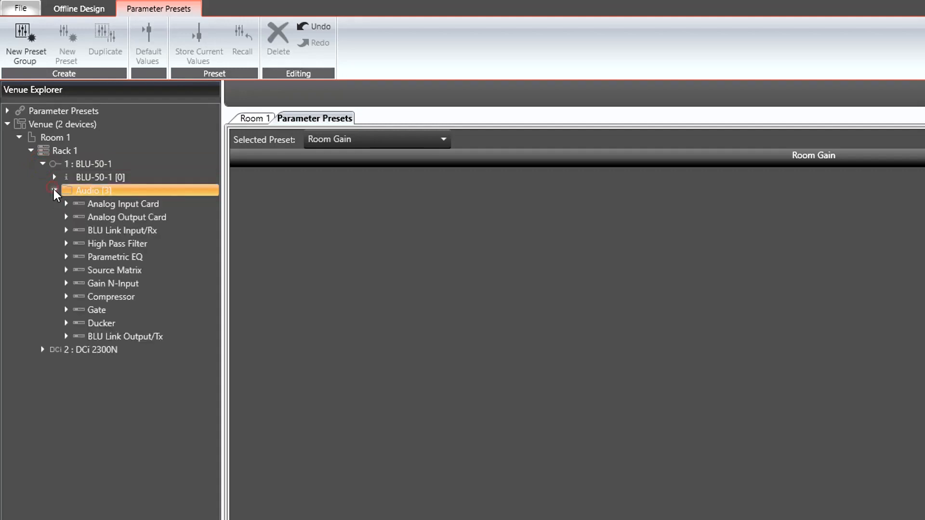
click(66, 283)
click(78, 297)
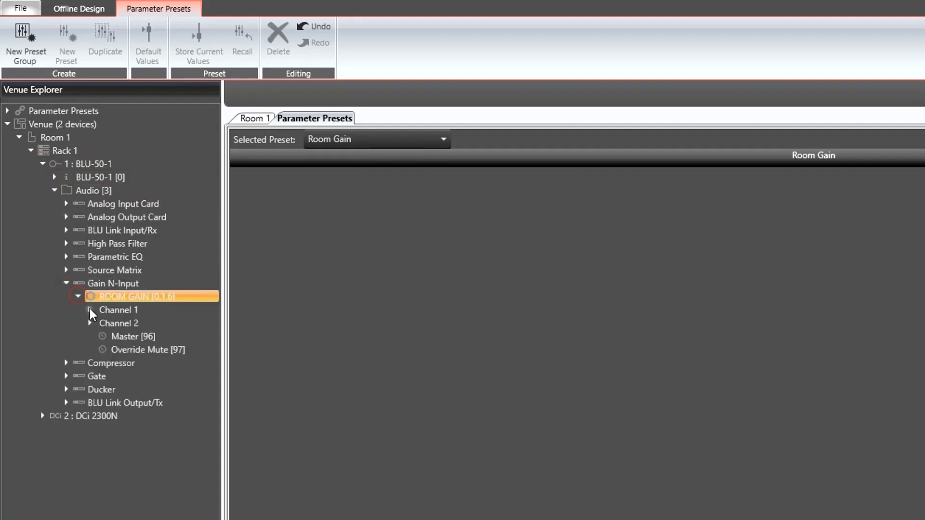
click(90, 310)
drag(134, 328, 333, 331)
click(90, 364)
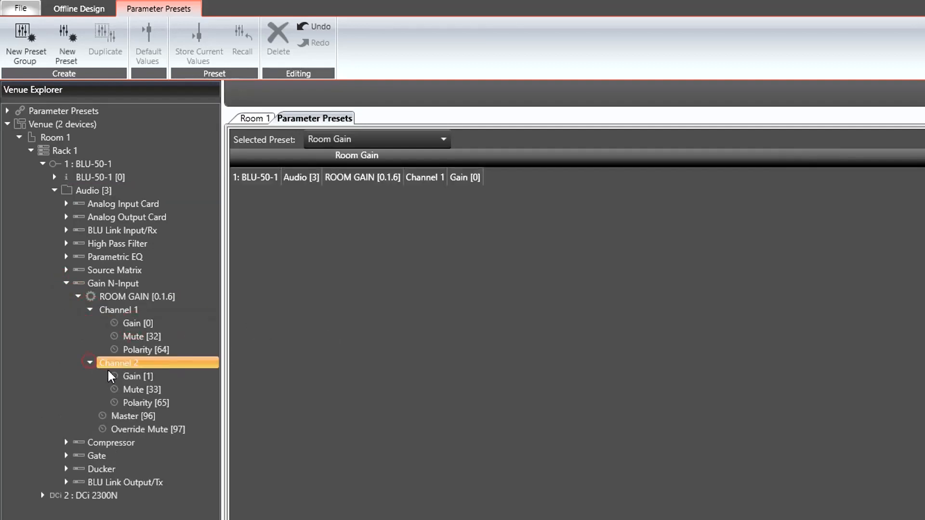
drag(131, 376, 326, 343)
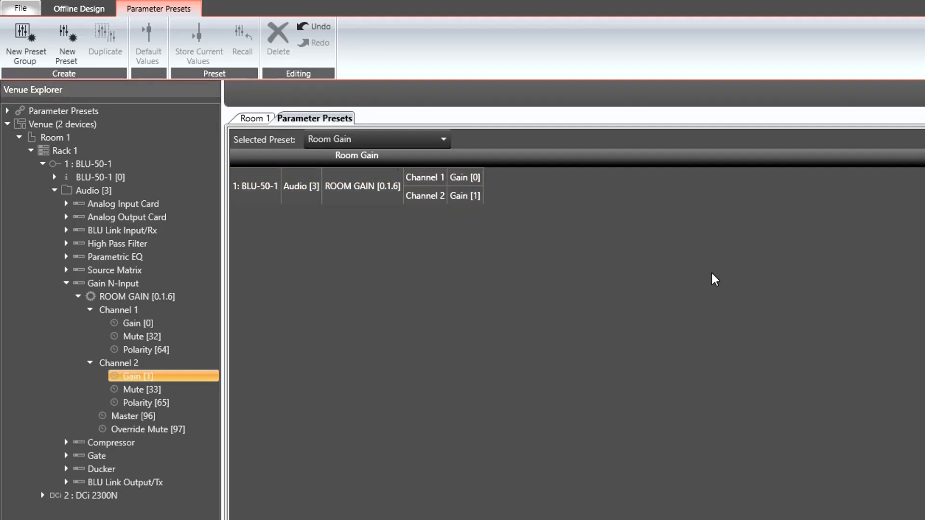
- Create a new preset in the Room Gain group and name it Preset 0 dB
click(64, 51)
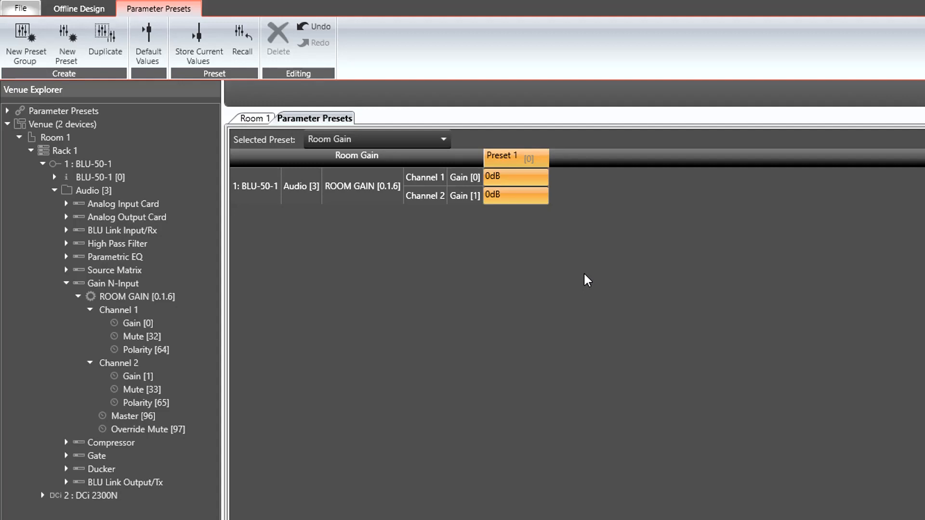
click(500, 158)
text(Preset 0)
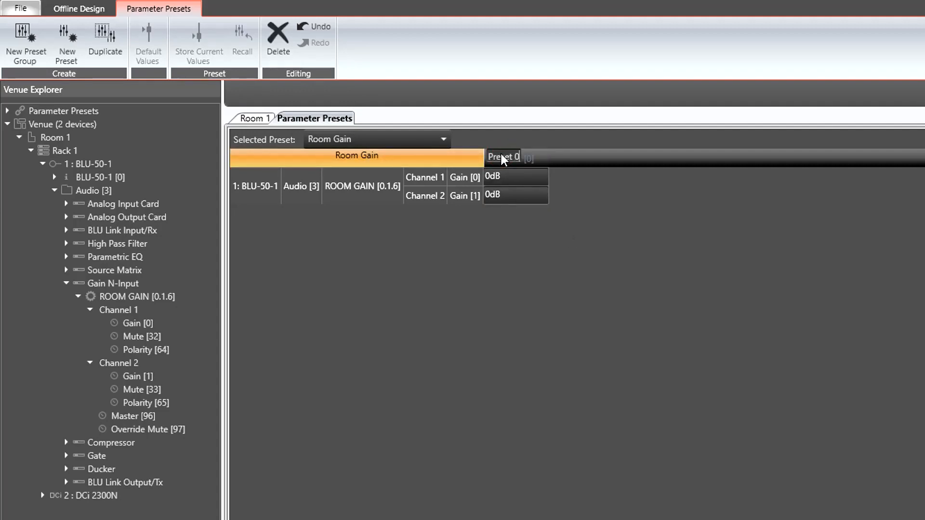
text( dB)
key(Return)
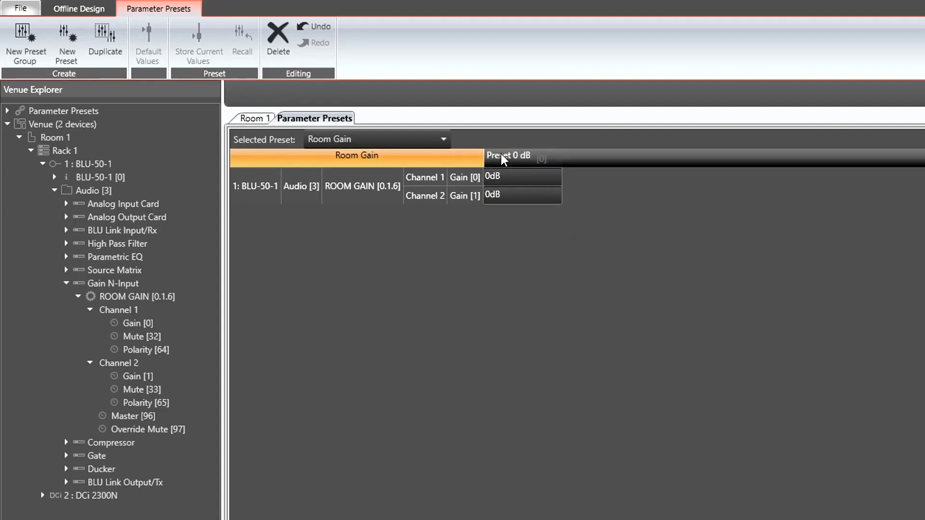
- Duplicate Preset 0 dB and set the copy's Channel 1 and Channel 2 gains to -6 dB
click(501, 159)
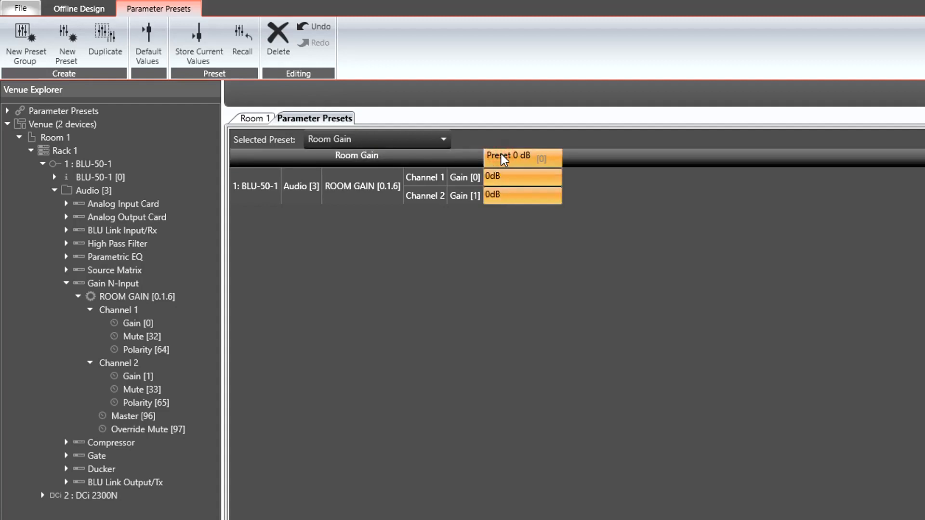
click(117, 46)
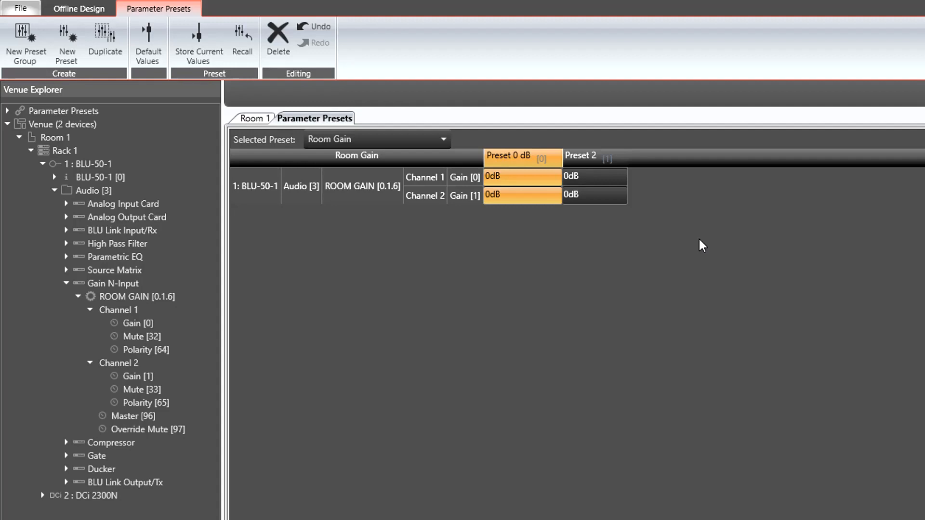
click(572, 179)
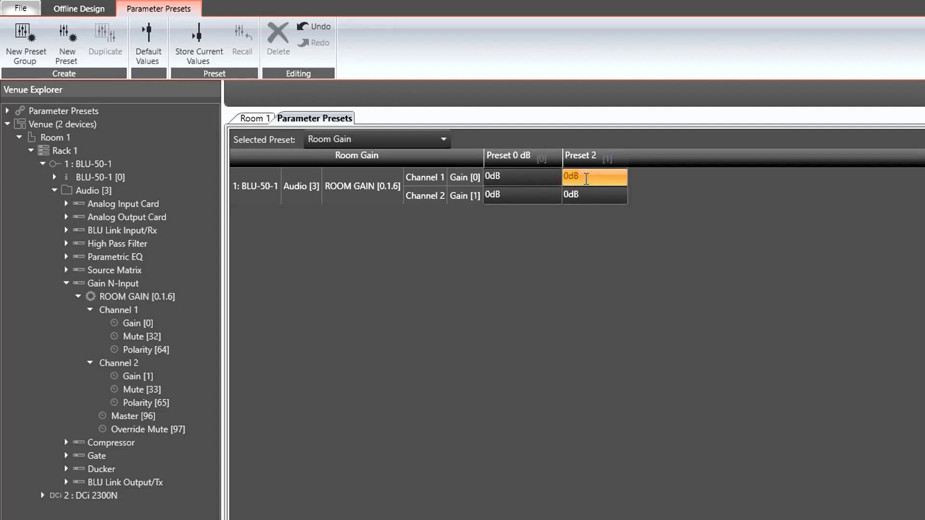
text(-6)
key(Return)
click(576, 195)
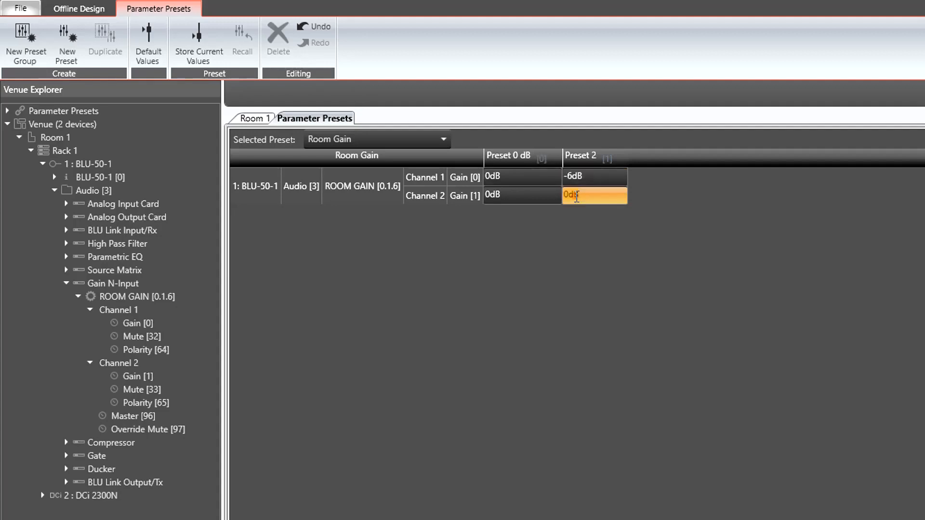
text(-6)
key(Return)
- Rename the duplicated preset as Preset -6dB
click(591, 156)
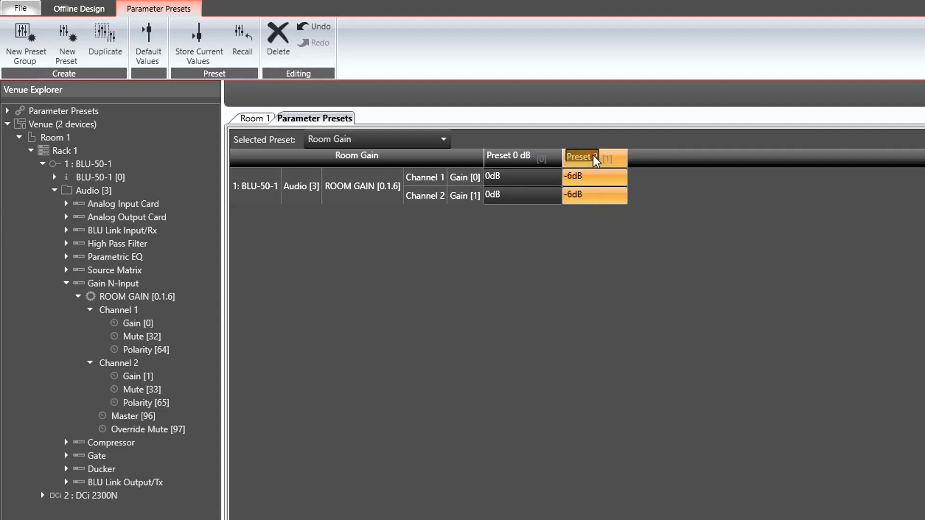
text(Preset -6dB)
key(Return)
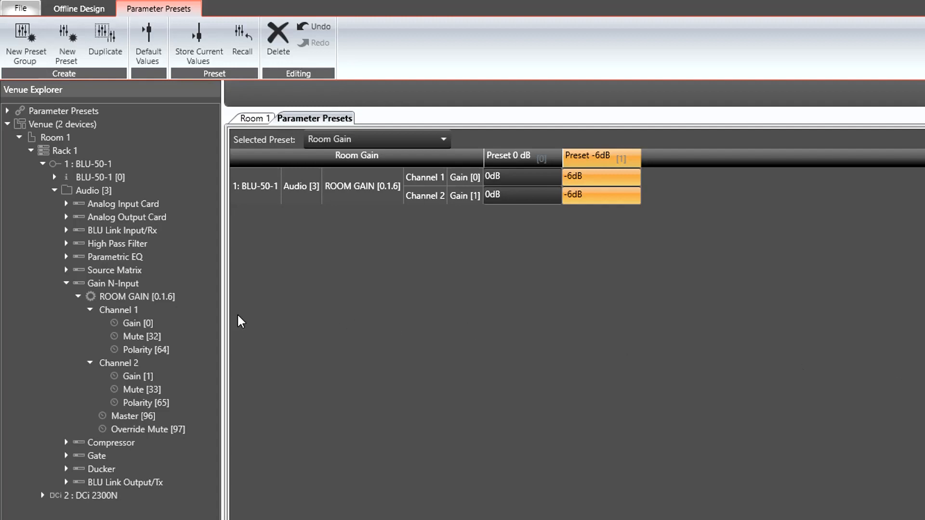
- Open the ROOM GAIN object's control panel from the audio design and place it beside the parameter presets table
click(90, 297)
double_click(89, 291)
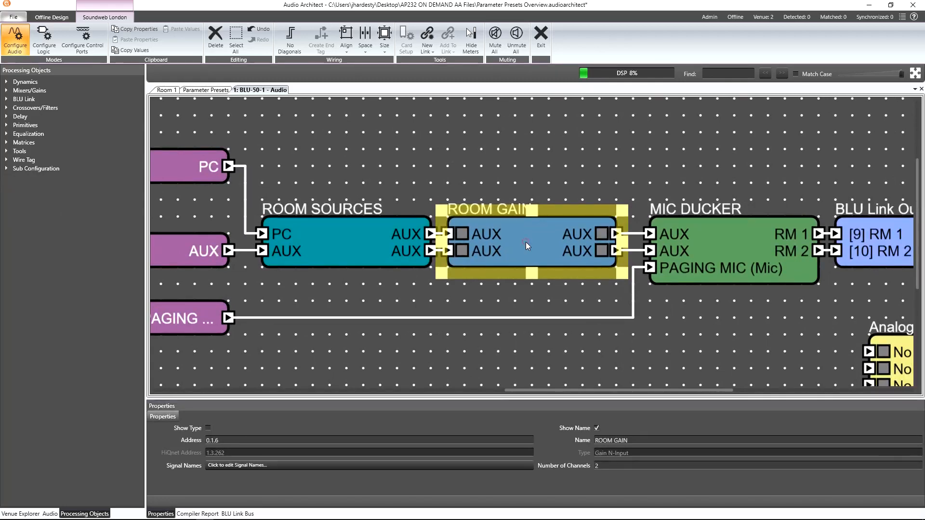
double_click(525, 242)
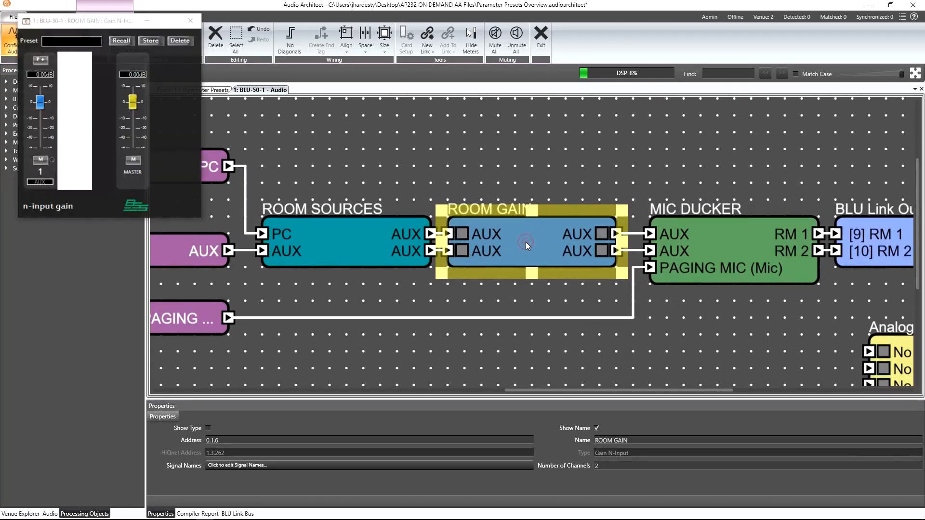
click(215, 91)
drag(111, 24, 609, 126)
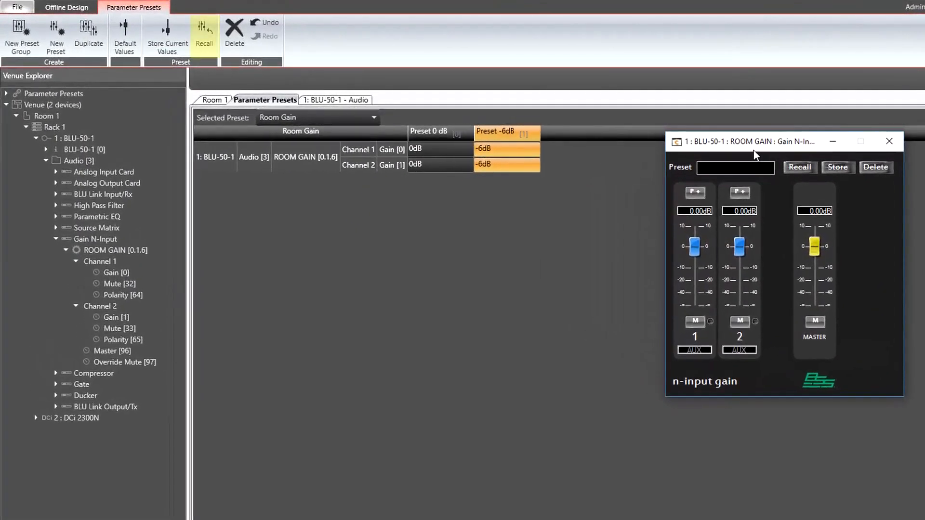
- Recall Preset -6dB from the Room Gain preset group
click(507, 133)
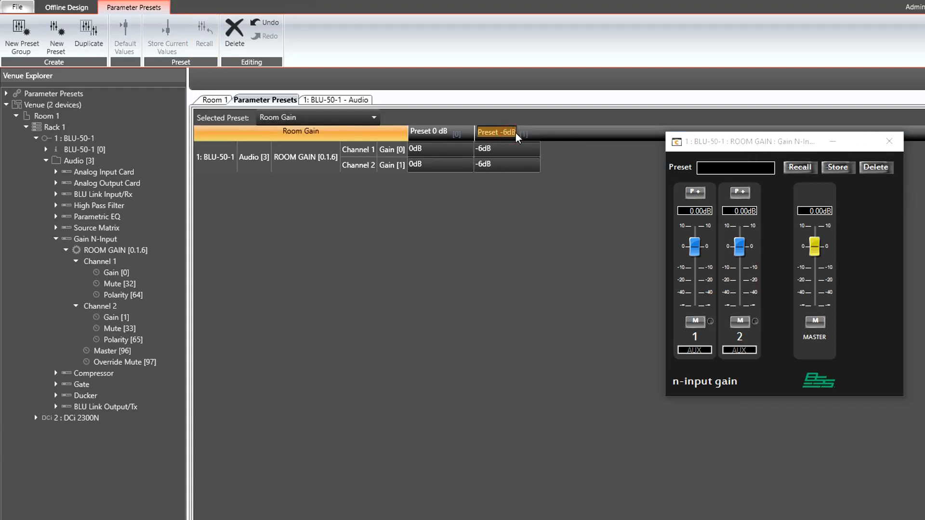
click(516, 133)
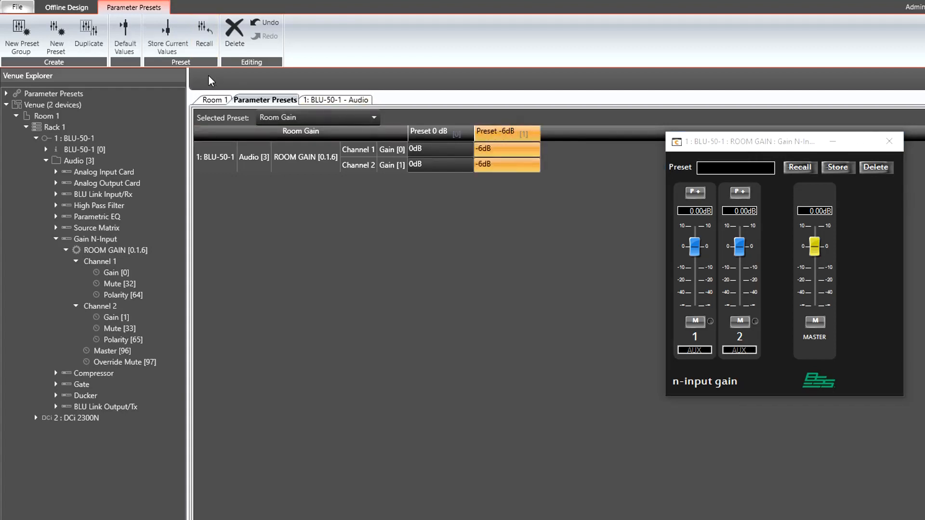
click(198, 41)
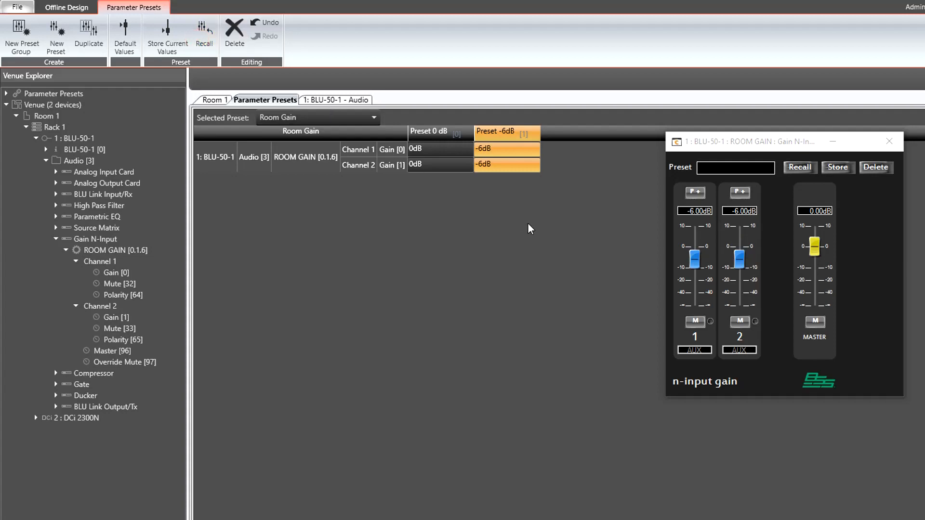
- Recall Preset 0 dB and expand the Room Gain group's presets in the Venue Explorer
click(444, 136)
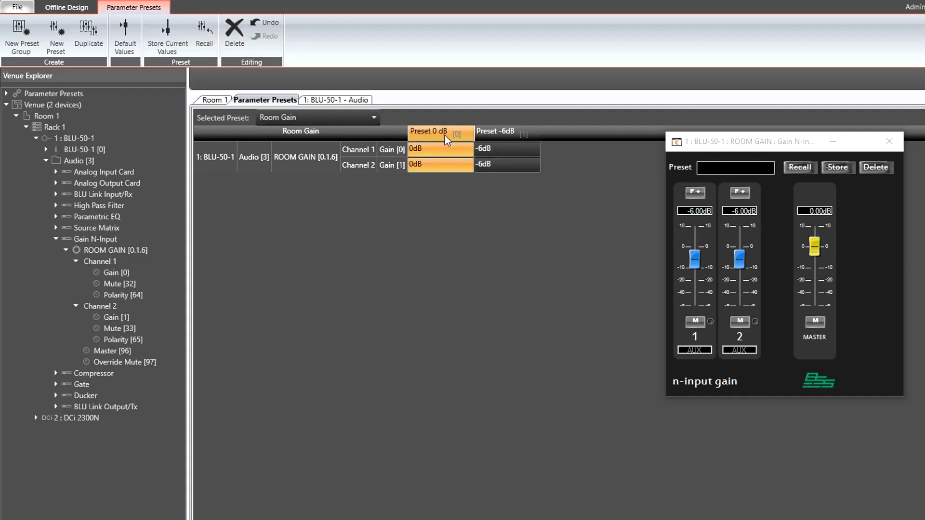
right_click(446, 136)
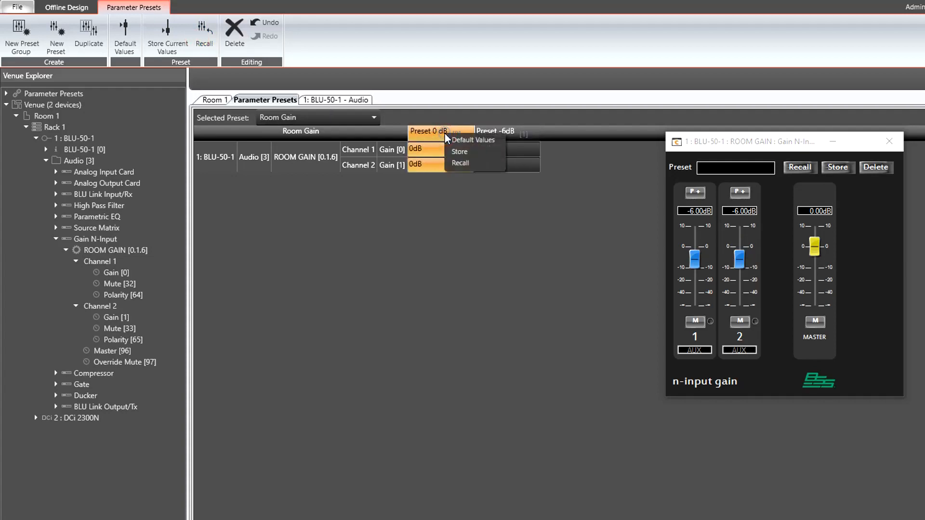
click(471, 163)
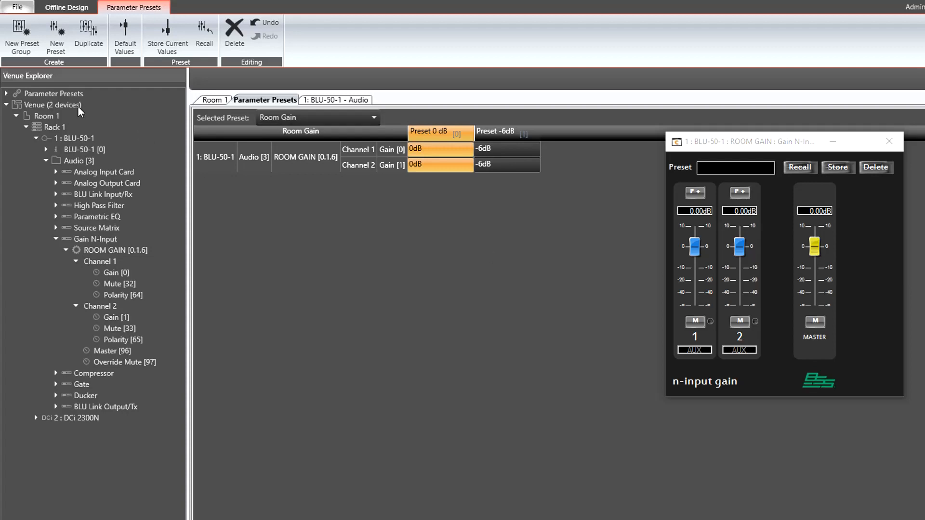
click(6, 93)
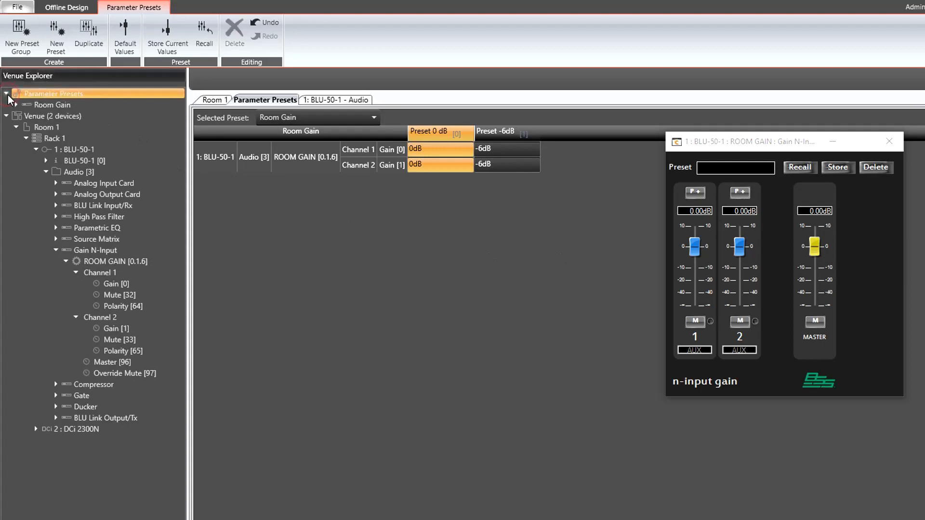
click(16, 105)
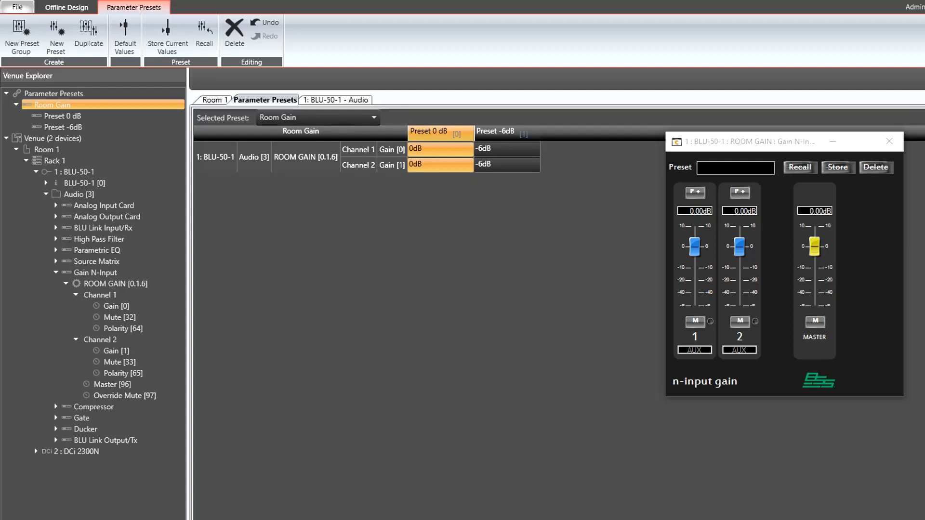
- Set the gains of channels 1 and 2 to -9 dB in the ROOM GAIN control panel
click(704, 215)
double_click(703, 215)
text(-9)
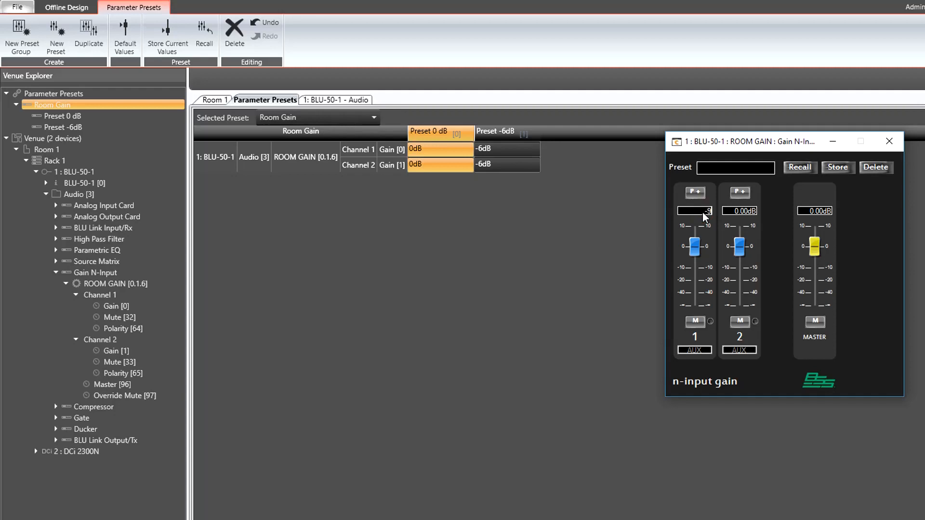
key(Return)
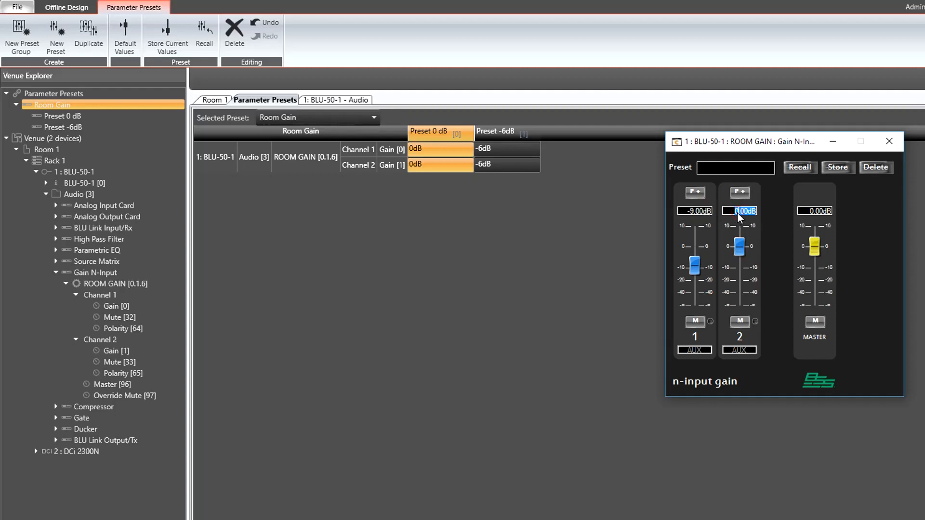
click(738, 215)
text(-9)
key(Return)
- Store the current gain values in Preset -6dB and rename that preset as Preset -9dB
click(494, 130)
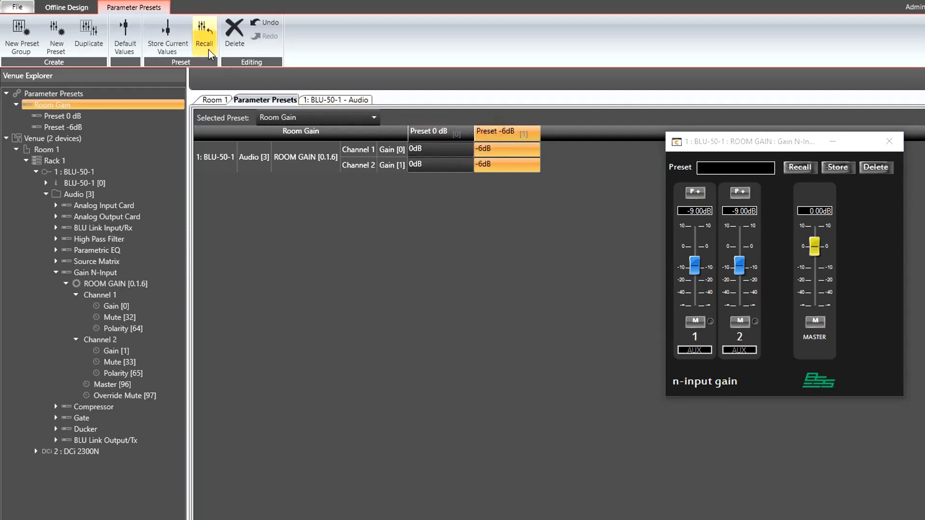
click(166, 34)
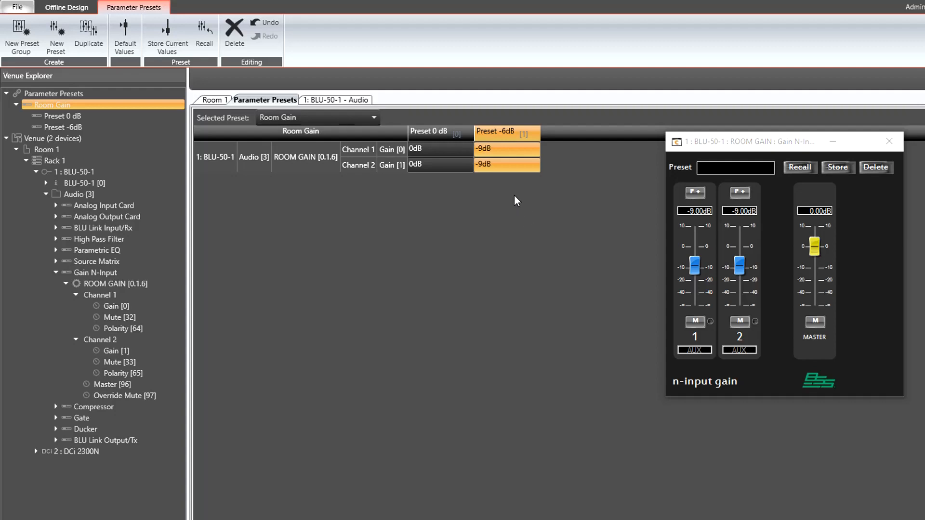
click(507, 133)
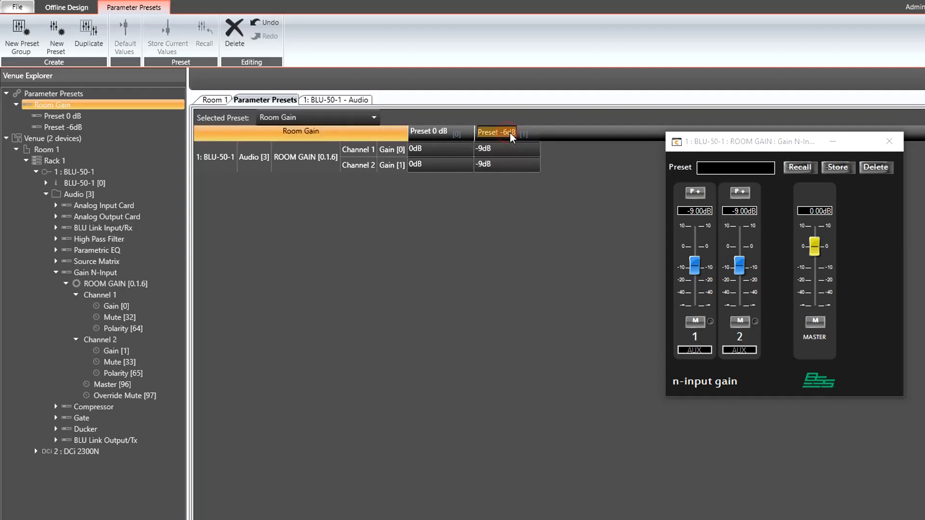
text(Preset -9dB)
key(Return)
- Undo the last change and delete the Room Gain preset group
click(265, 22)
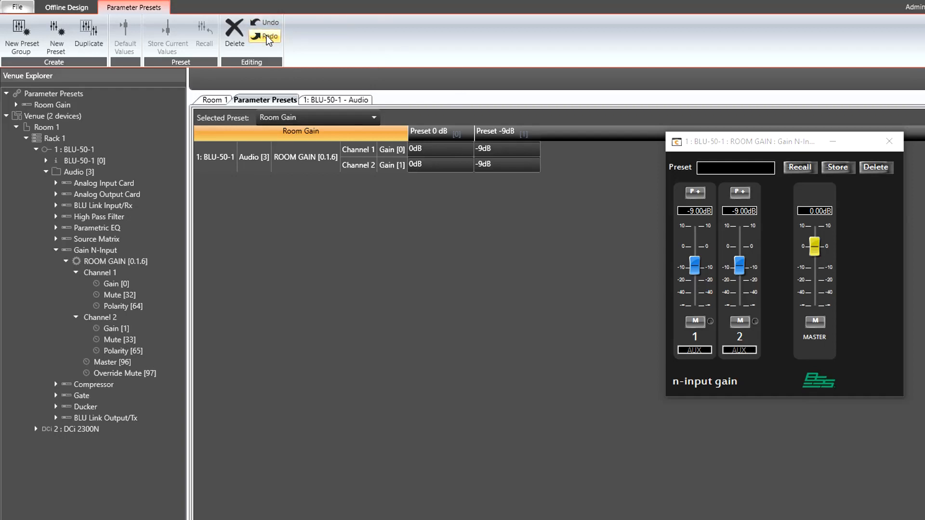
click(238, 32)
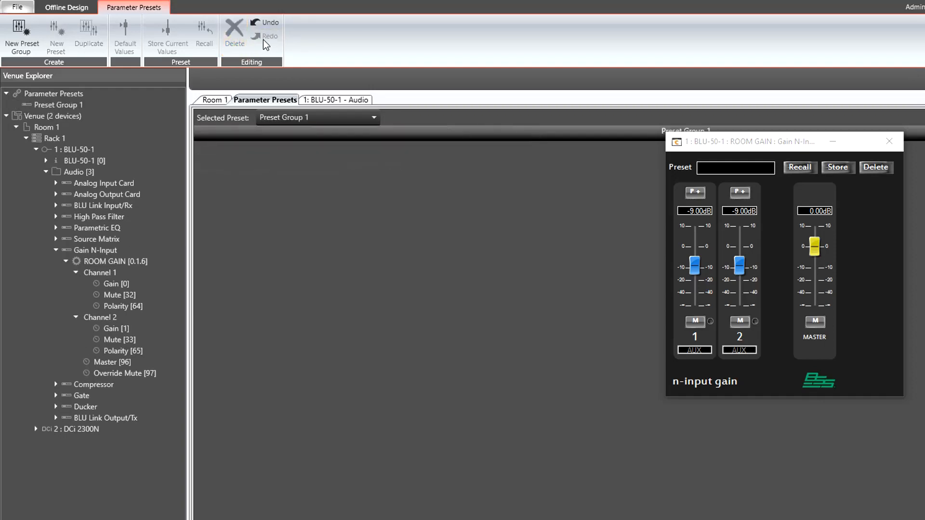
- Undo the deletion of the Room Gain preset group
click(263, 23)
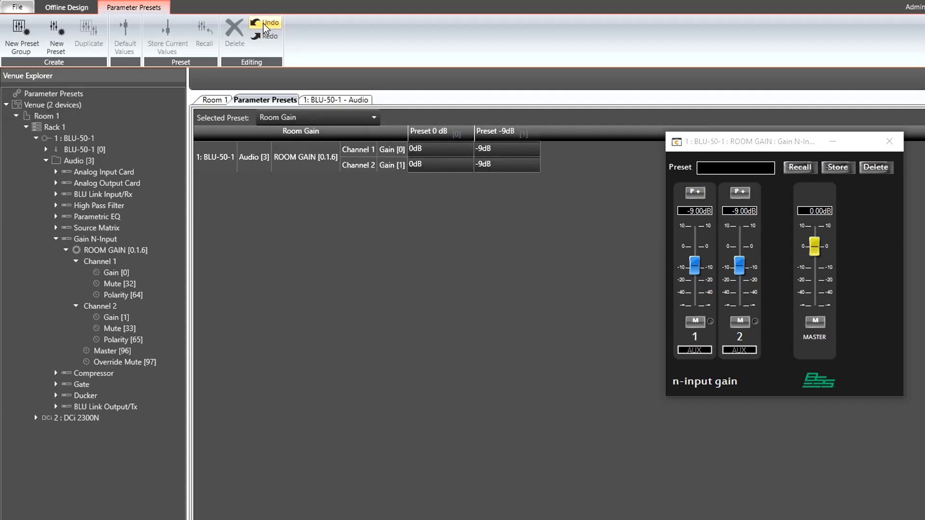
- Reset Preset -9dB to its default values and undo that reset
click(502, 129)
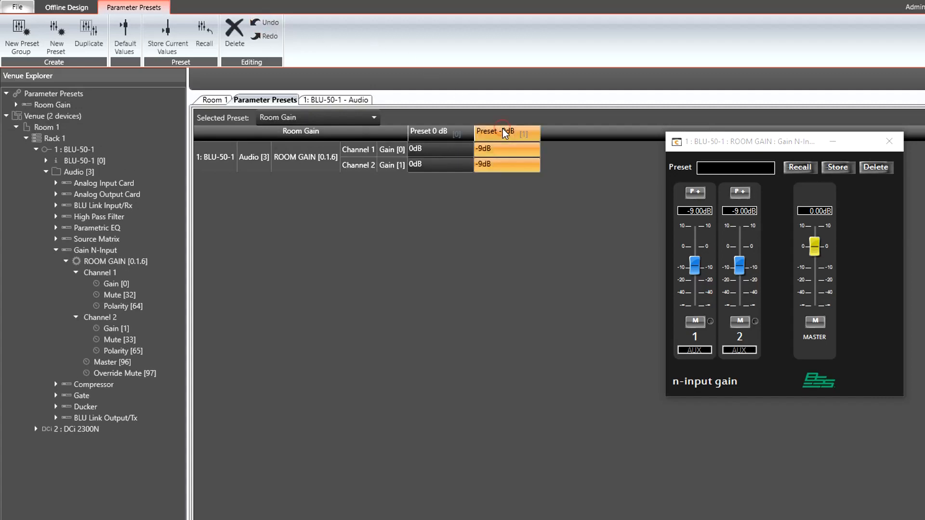
click(131, 47)
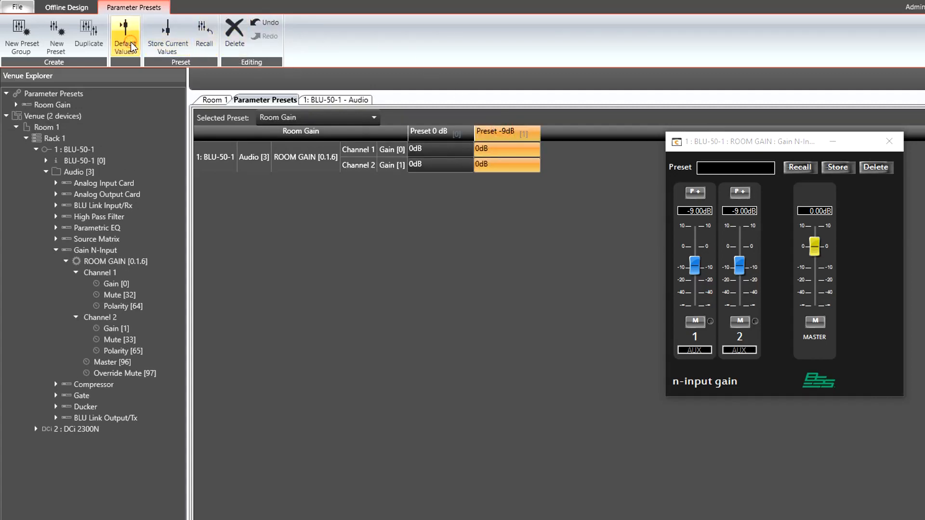
click(258, 21)
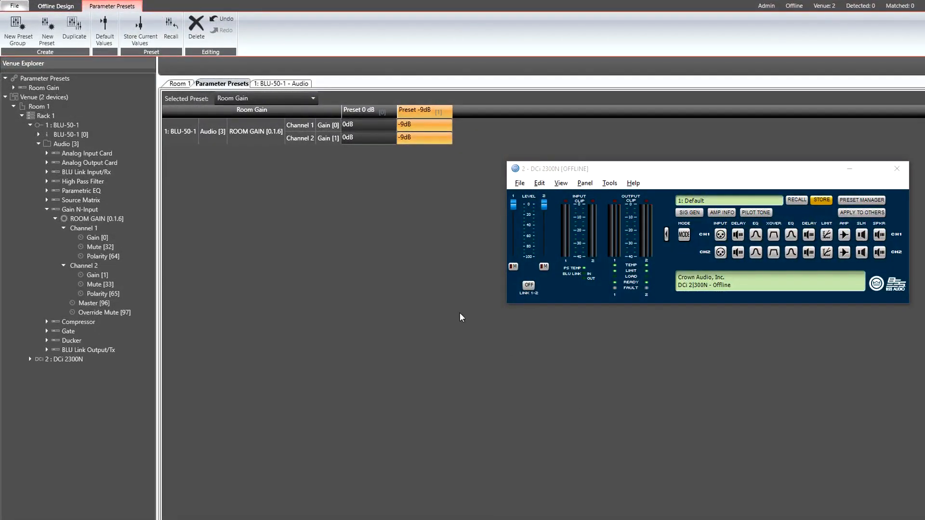
- Create a new preset group and name it Amp Parameters
click(18, 29)
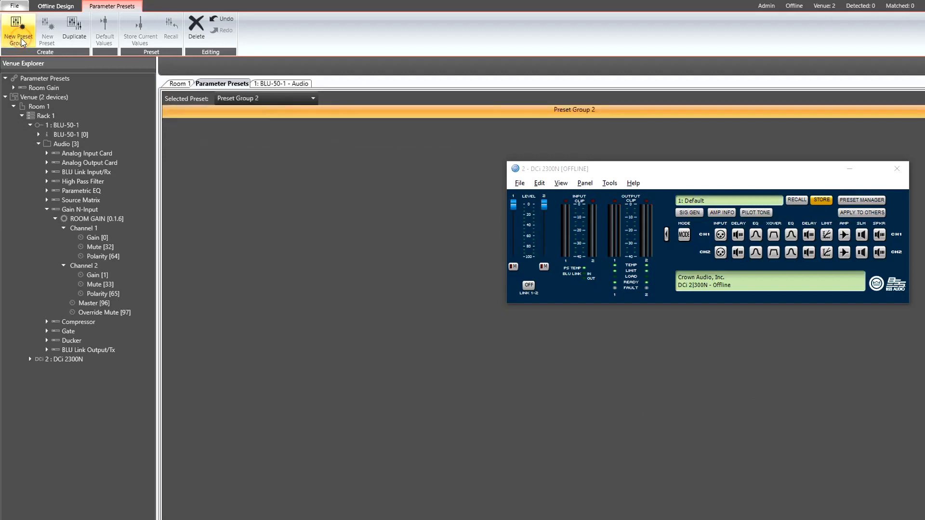
click(572, 111)
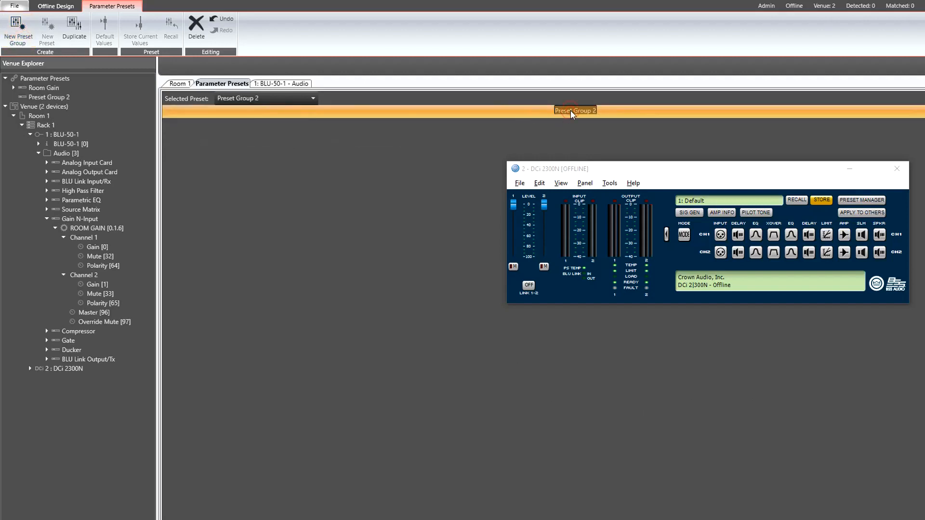
text(Amp Parameters)
key(Return)
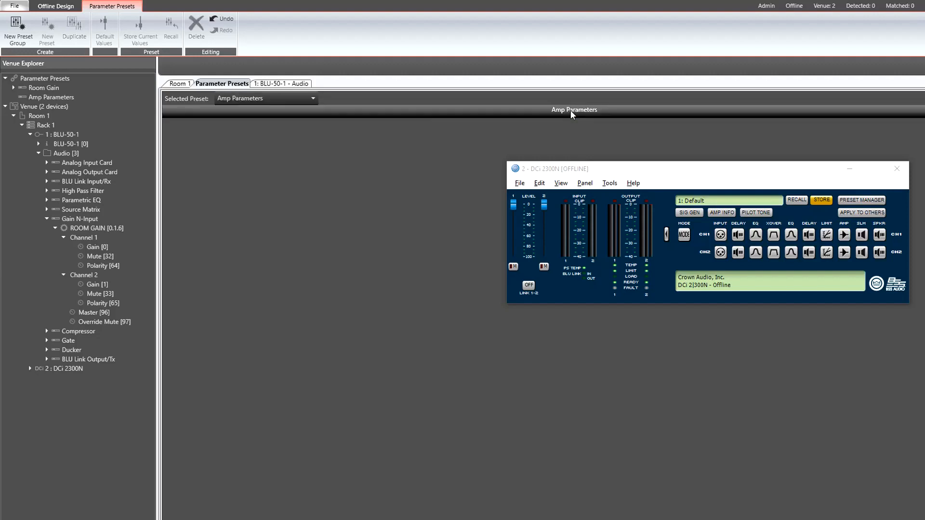
- Switch the displayed preset group to Room Gain and back to Amp Parameters
click(307, 99)
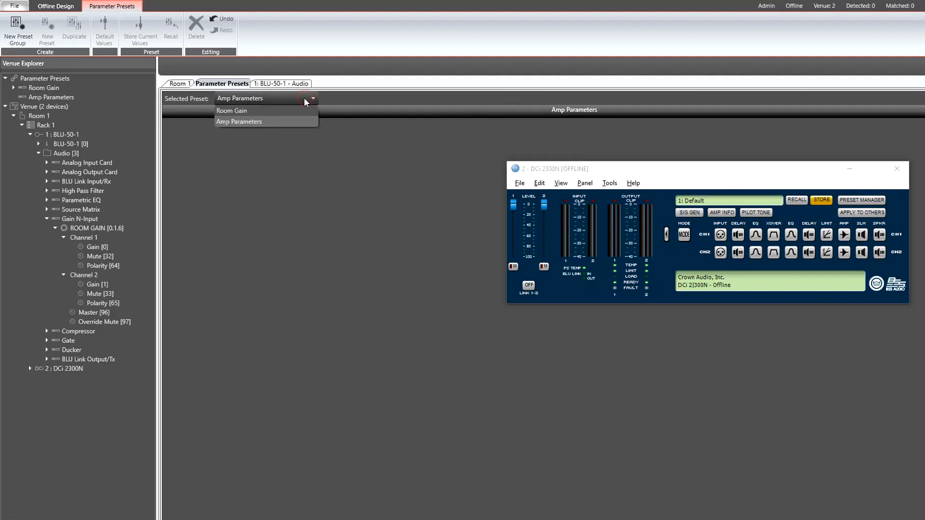
click(303, 111)
click(306, 99)
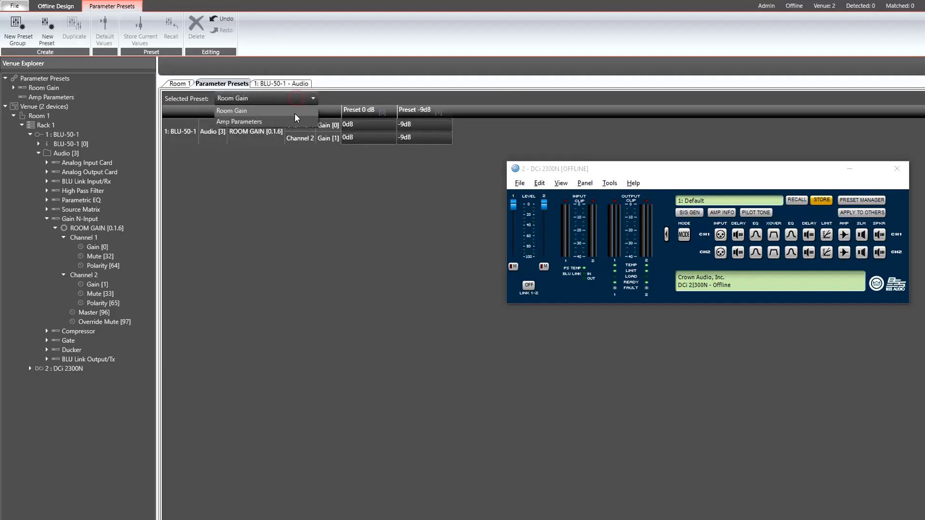
click(296, 122)
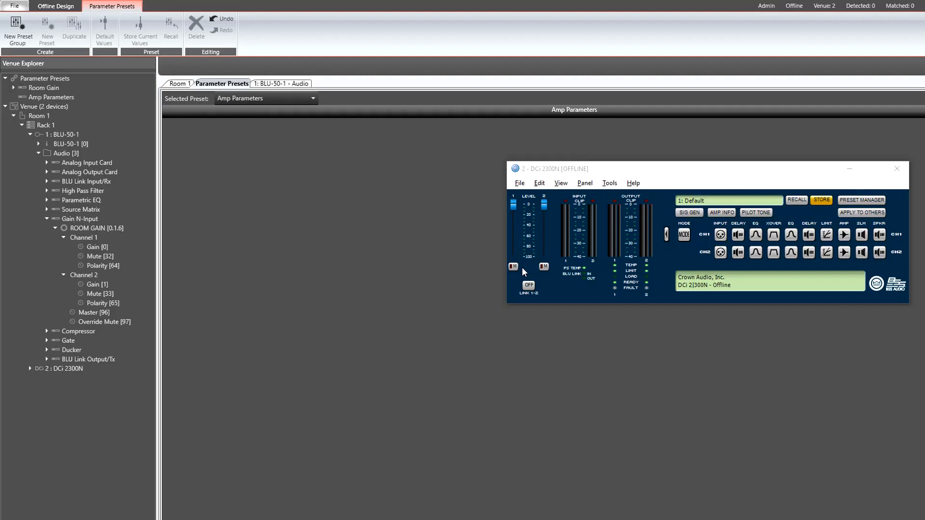
- Add the DCi 2300N's channel 1 and 2 output mutes to the Amp Parameters group and create two presets in it
drag(514, 267, 398, 231)
drag(543, 267, 396, 235)
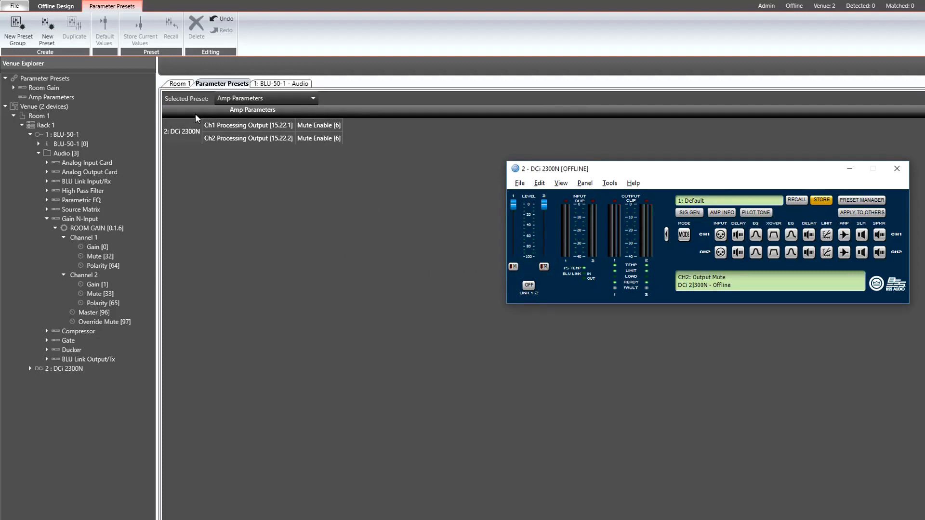
click(50, 35)
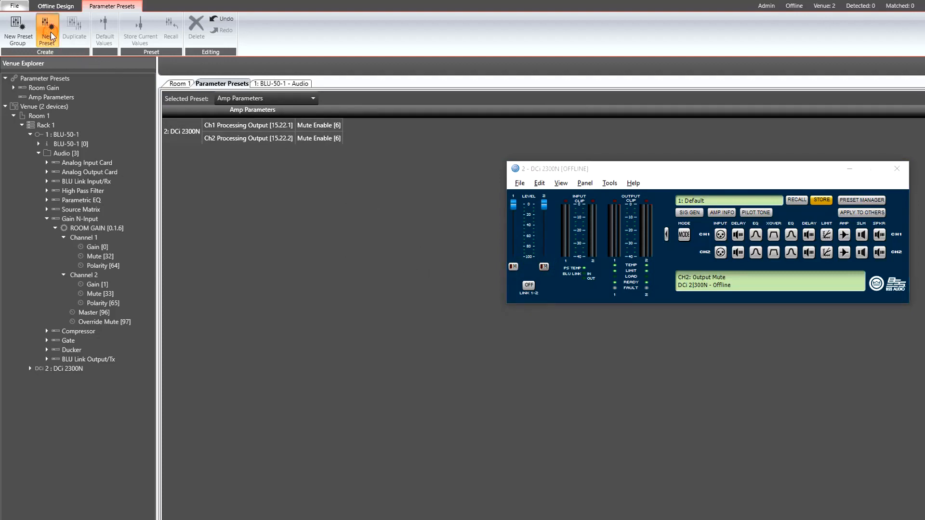
click(50, 35)
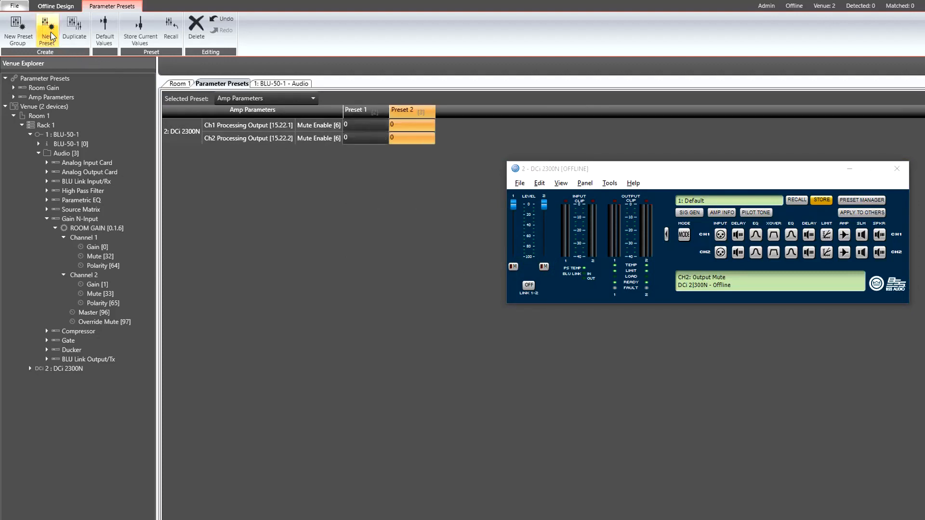
- Set Mute Enable to 1 for both processing outputs in Preset 2
click(398, 124)
text(1)
click(391, 138)
text(1)
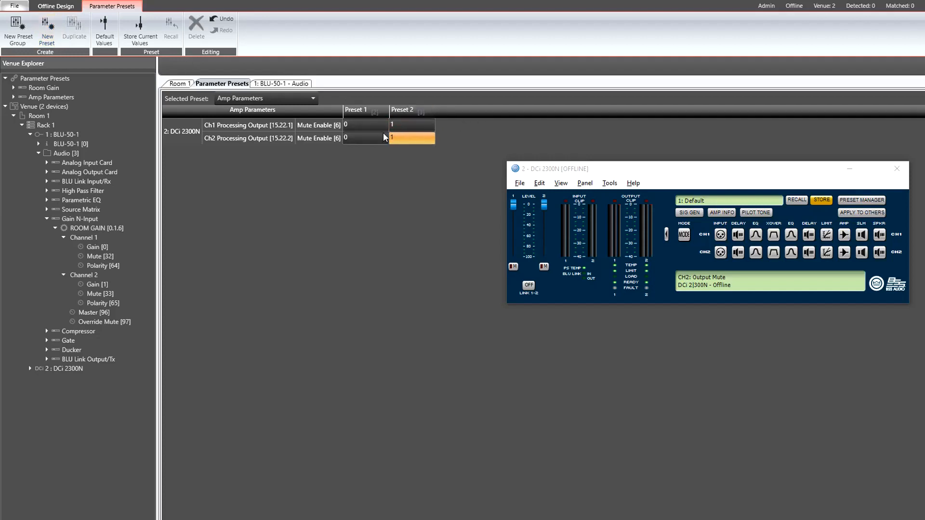
- Rename Preset 1 as Unmute and Preset 2 as Mute in the Amp Parameters group
click(359, 111)
click(359, 111)
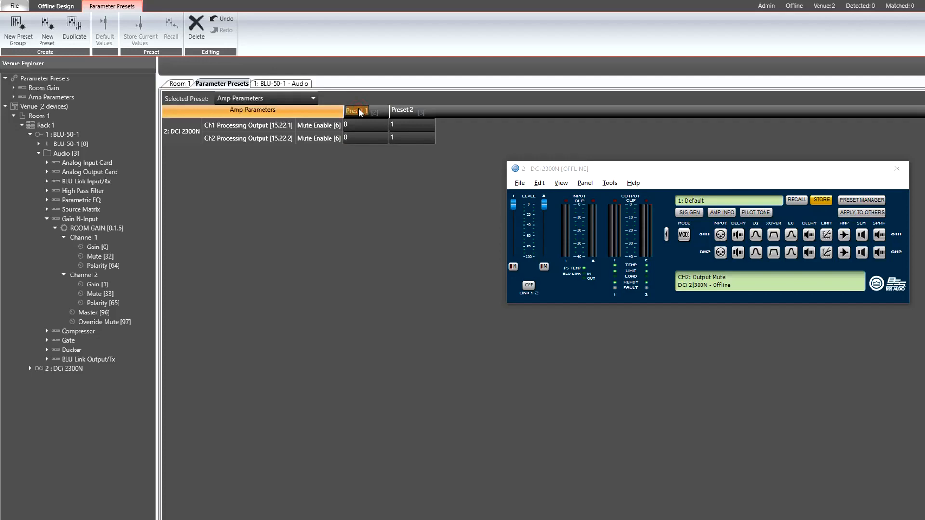
text(Unmute)
key(Return)
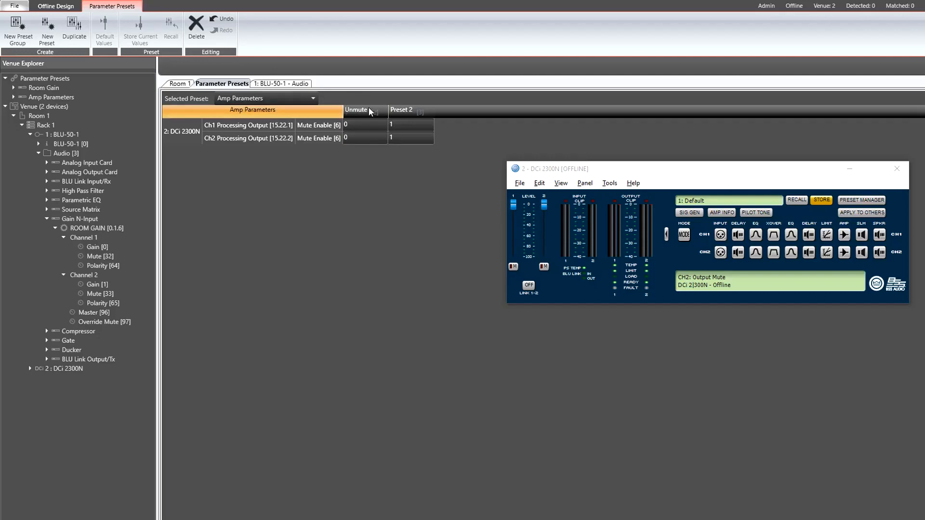
click(401, 111)
text(Mute)
key(Return)
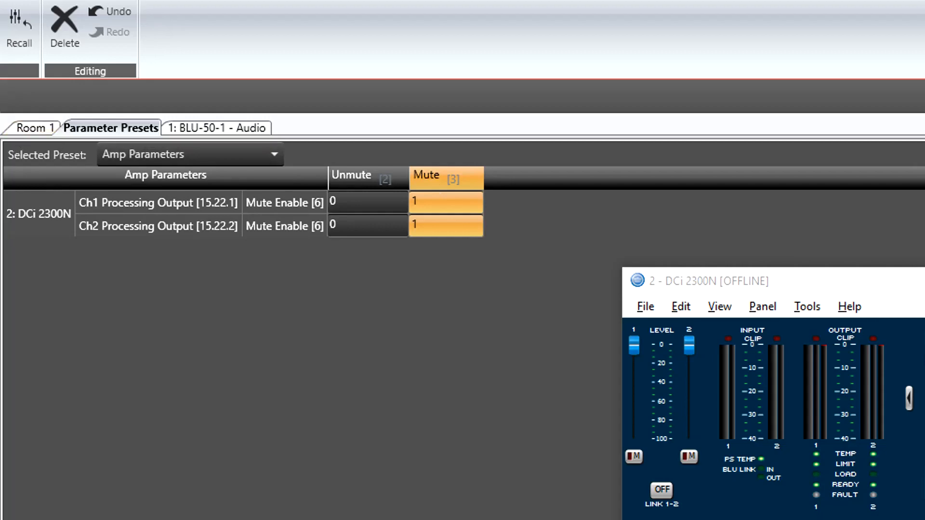
- Recall the Mute preset and then the Unmute preset on the amplifier
click(8, 33)
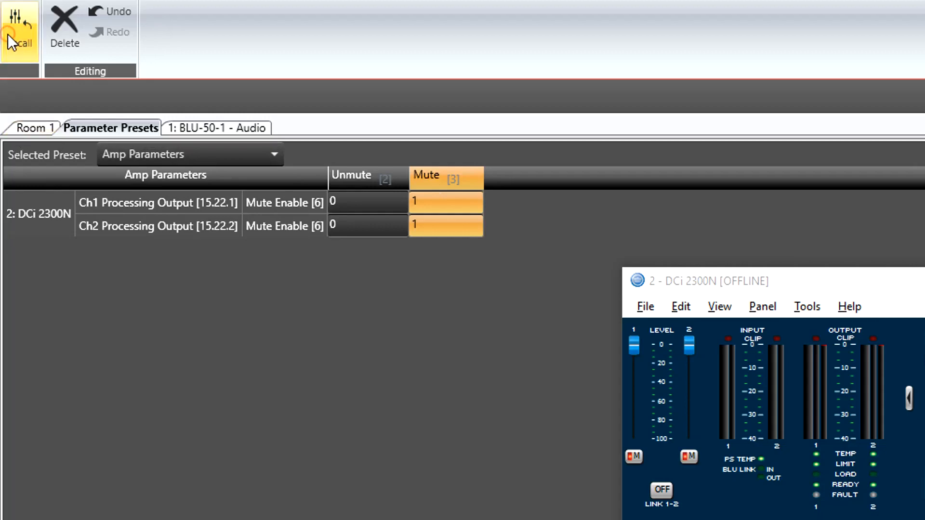
right_click(339, 171)
click(380, 218)
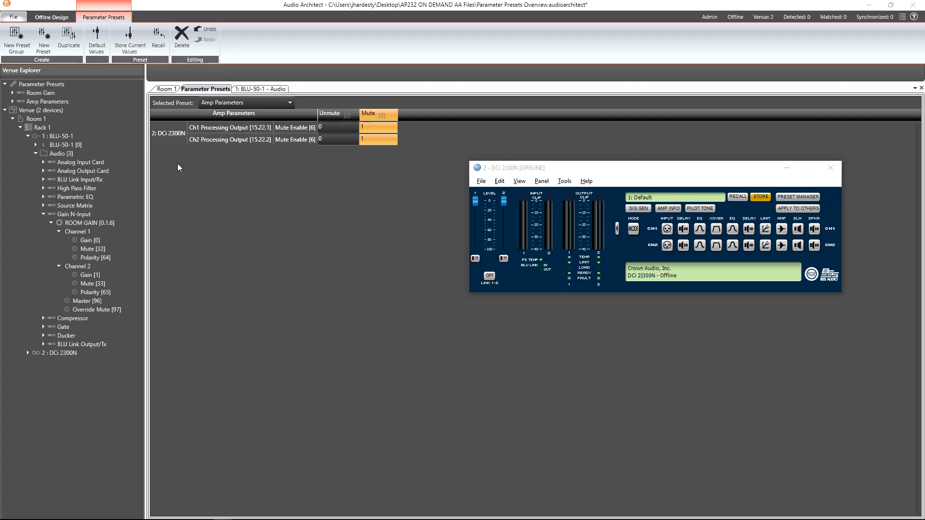
- Select the DCi 2300N amplifier in Room 1 and set its Soundweb London Preset Proxy to 1 - BLU-50-1
click(161, 90)
drag(540, 174, 107, 160)
click(449, 227)
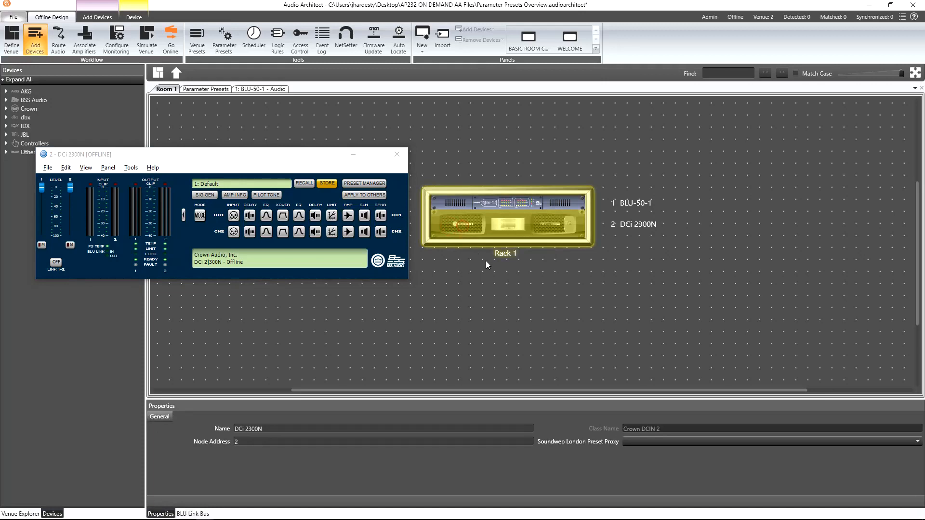
click(671, 442)
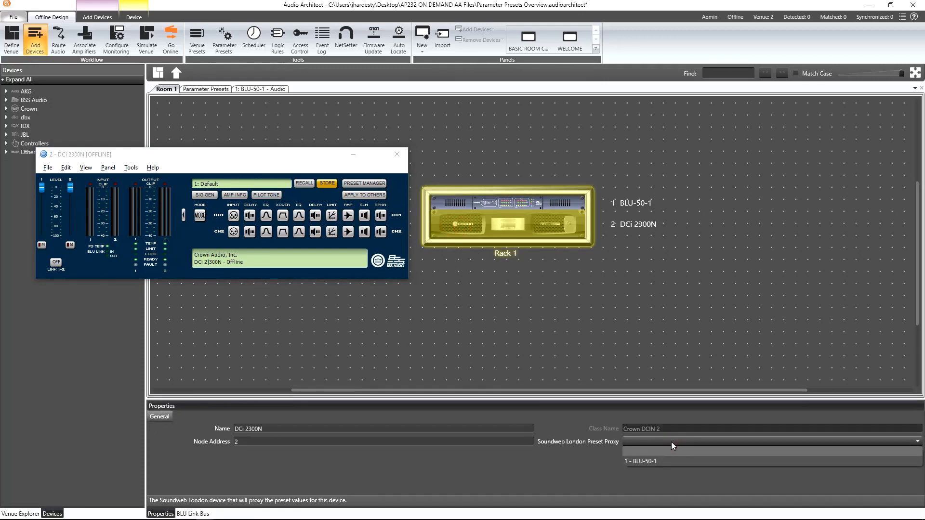
click(662, 461)
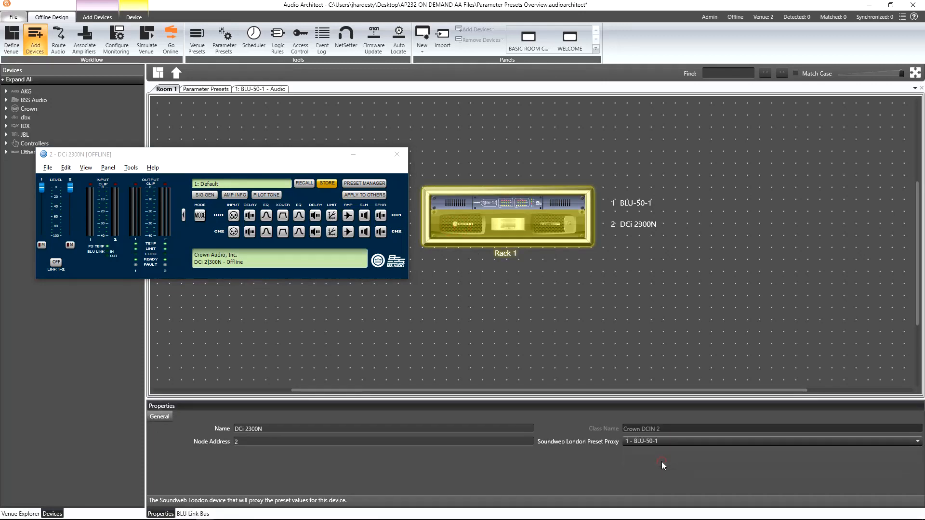